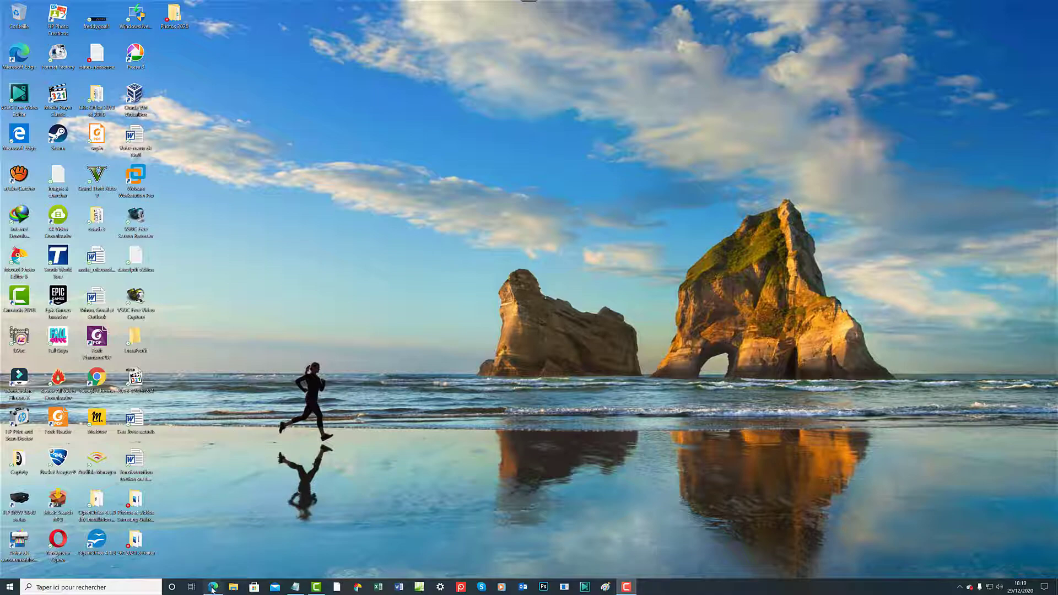
Switch to Microsoft Edge with the Telegram website and review the homepage's language choices and feature overview.
mouse_move(211, 586)
left_click(213, 587)
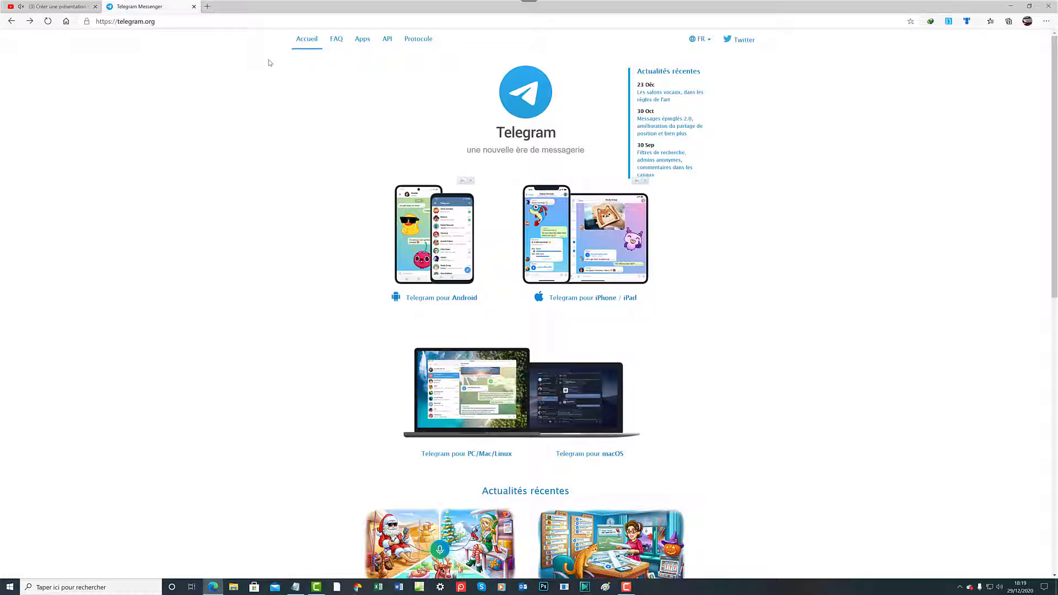
left_click(709, 41)
scroll(937, 305, "down", 8)
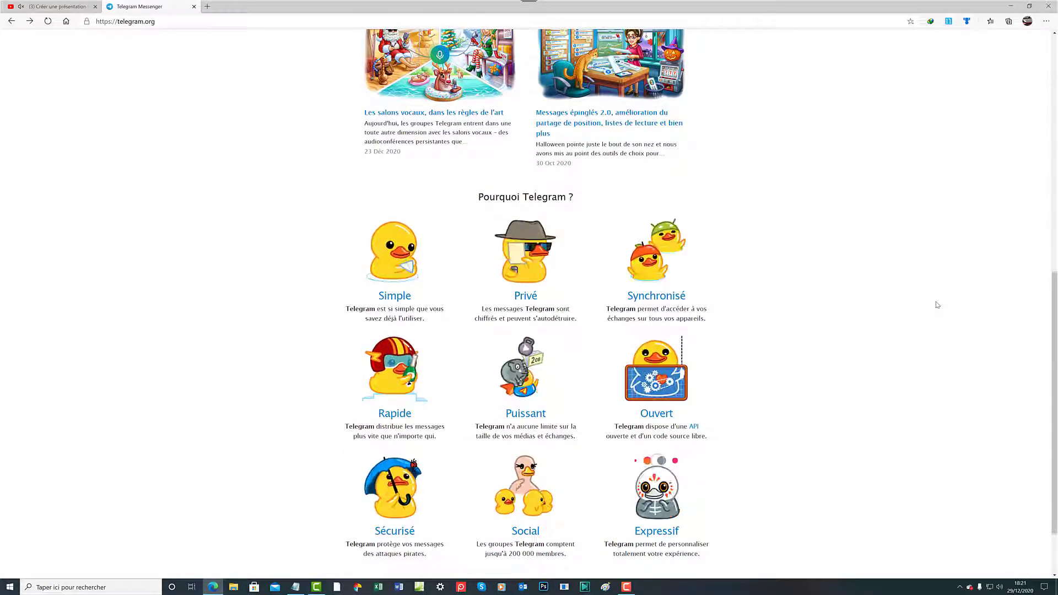
scroll(937, 305, "down", 2)
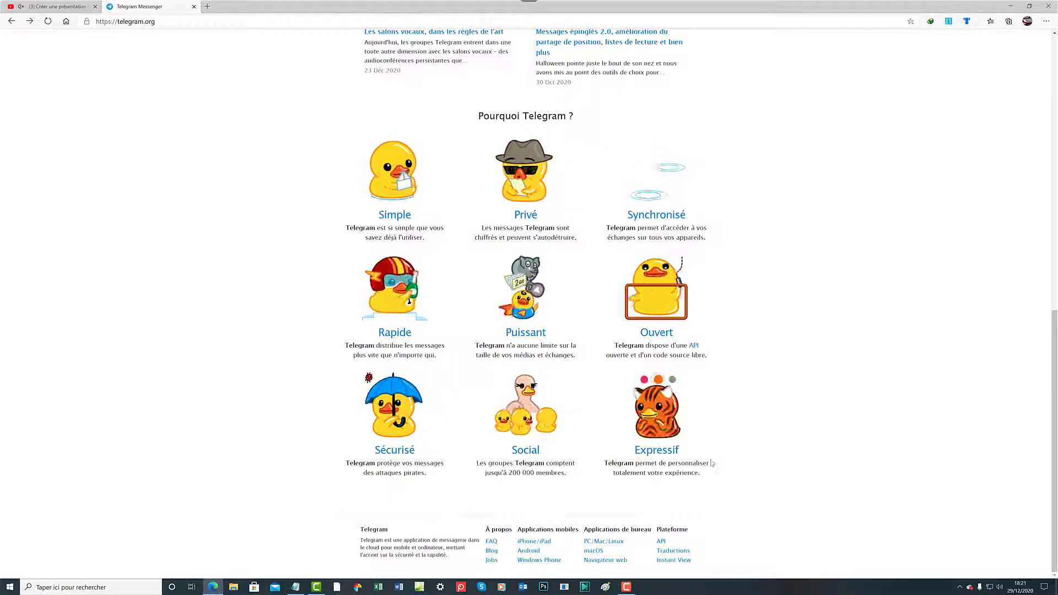
scroll(703, 407, "up", 4)
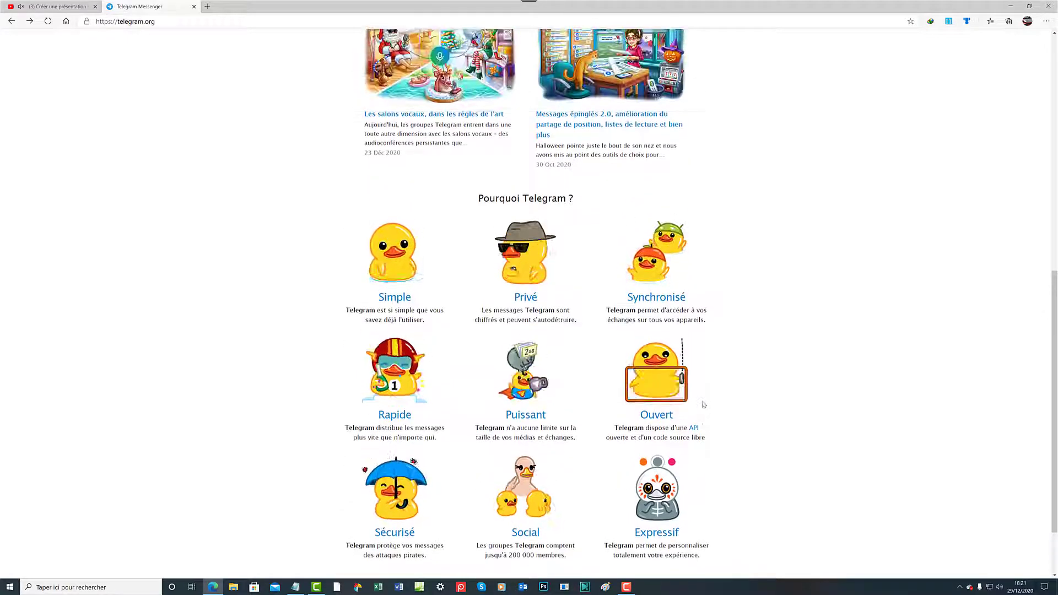
scroll(703, 405, "up", 6)
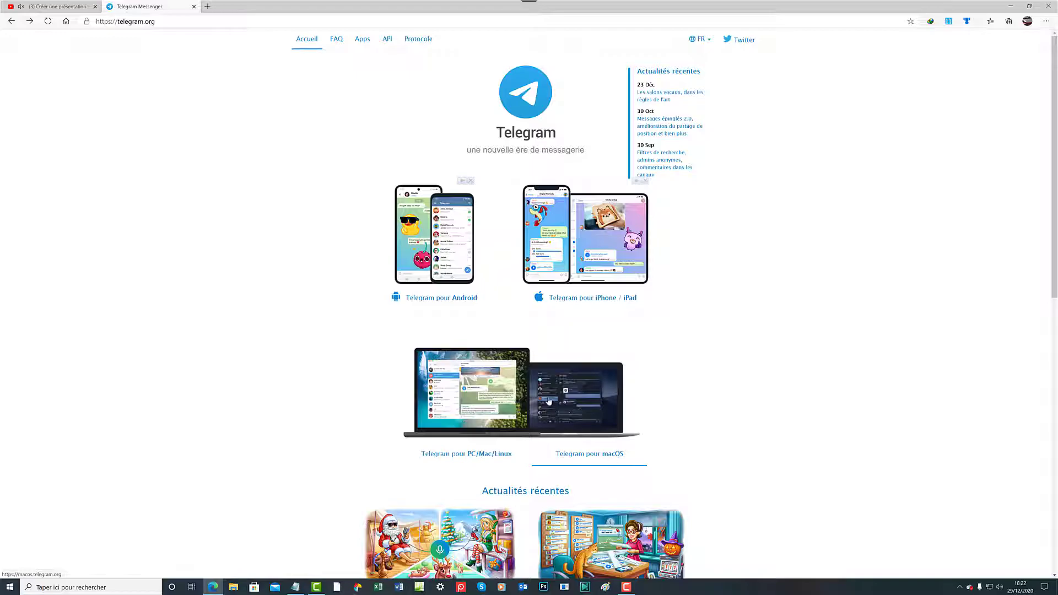
Get the Windows installer from the Telegram PC/Mac/Linux page and show the downloaded file in its folder.
scroll(549, 400, "down", 2)
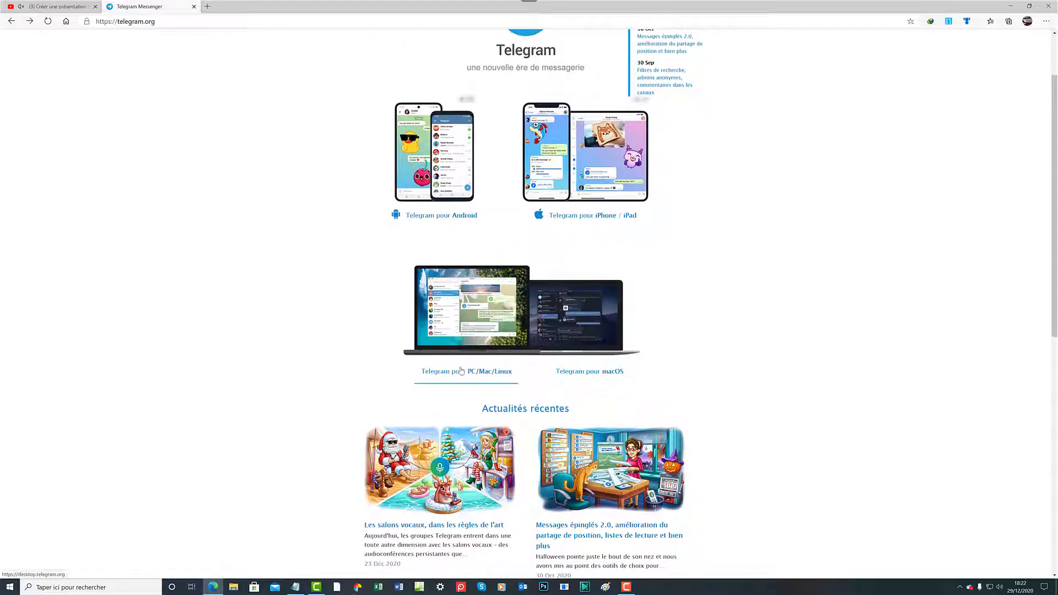
left_click(454, 329)
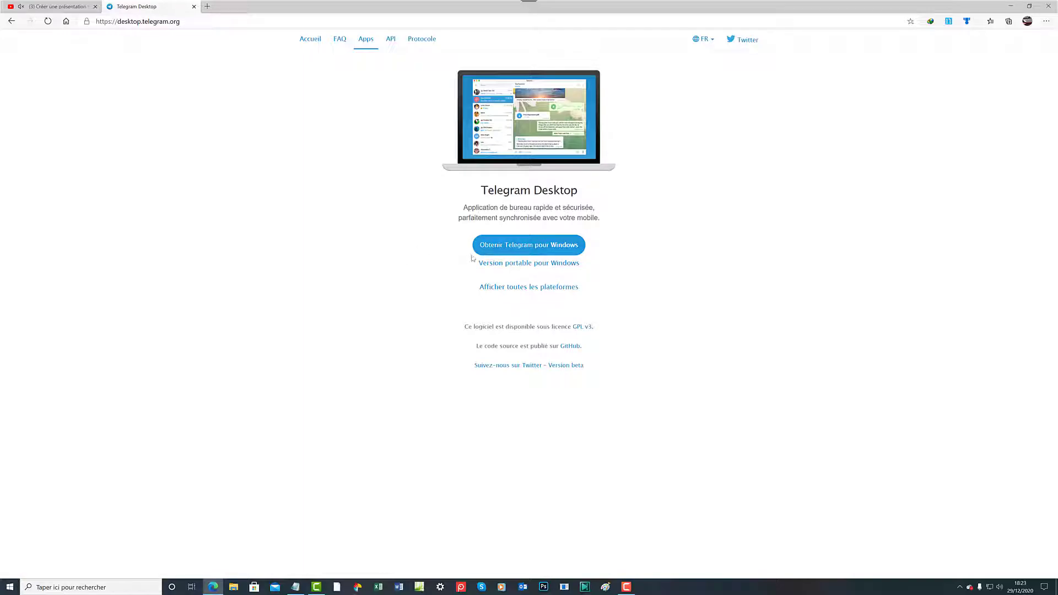
left_click(514, 246)
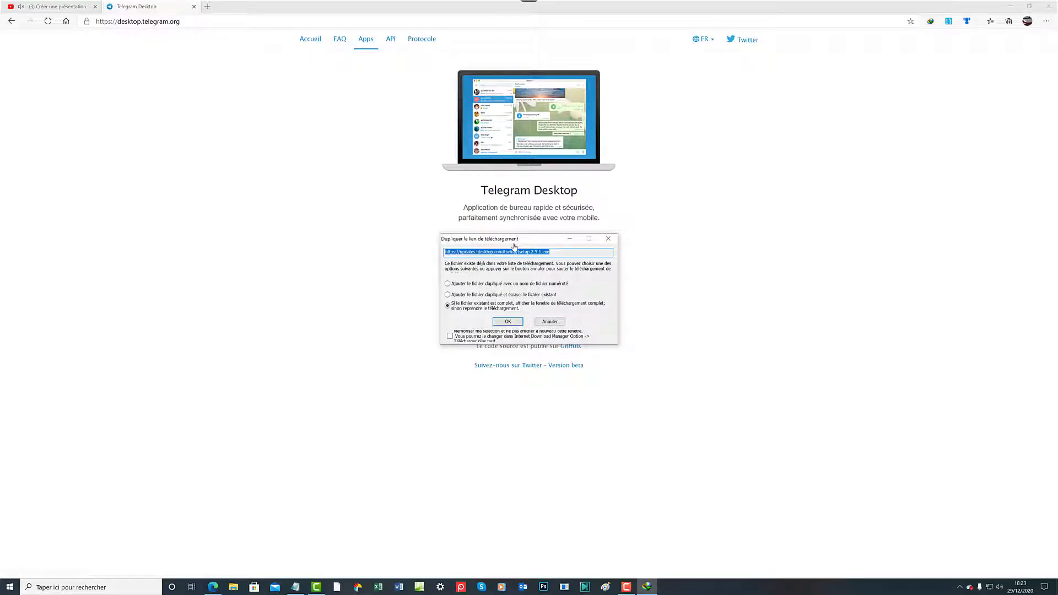
left_click(507, 322)
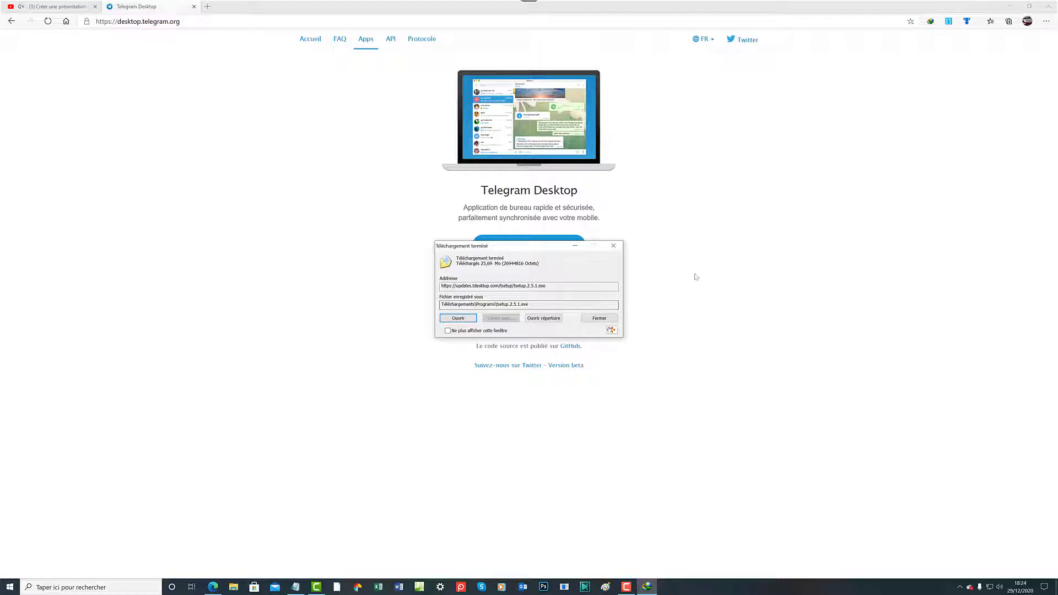
left_click(549, 320)
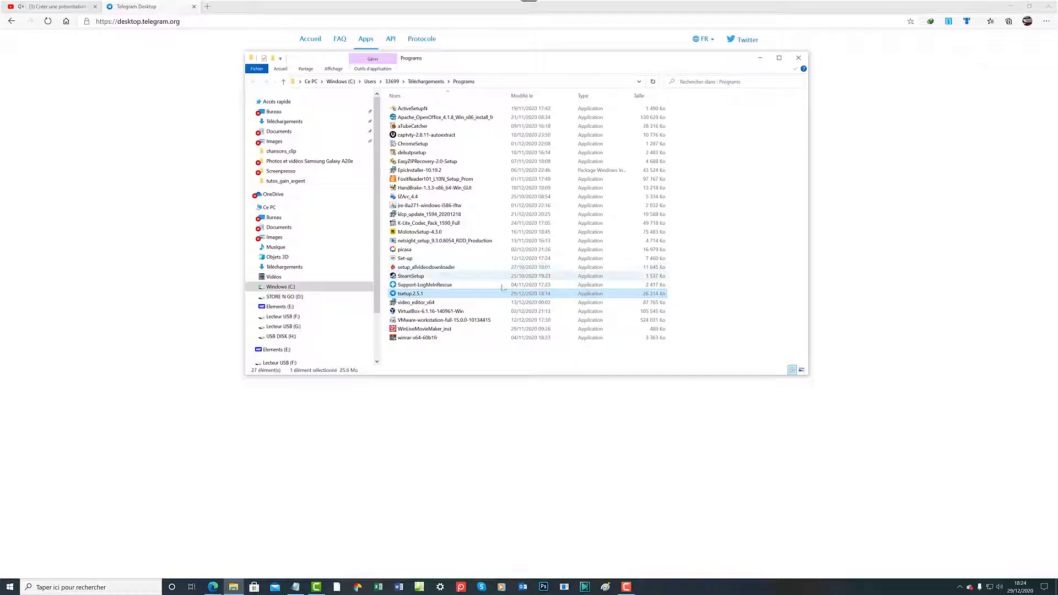
Run the tsetup.2.5.1 installer with Français as the setup language.
mouse_move(423, 293)
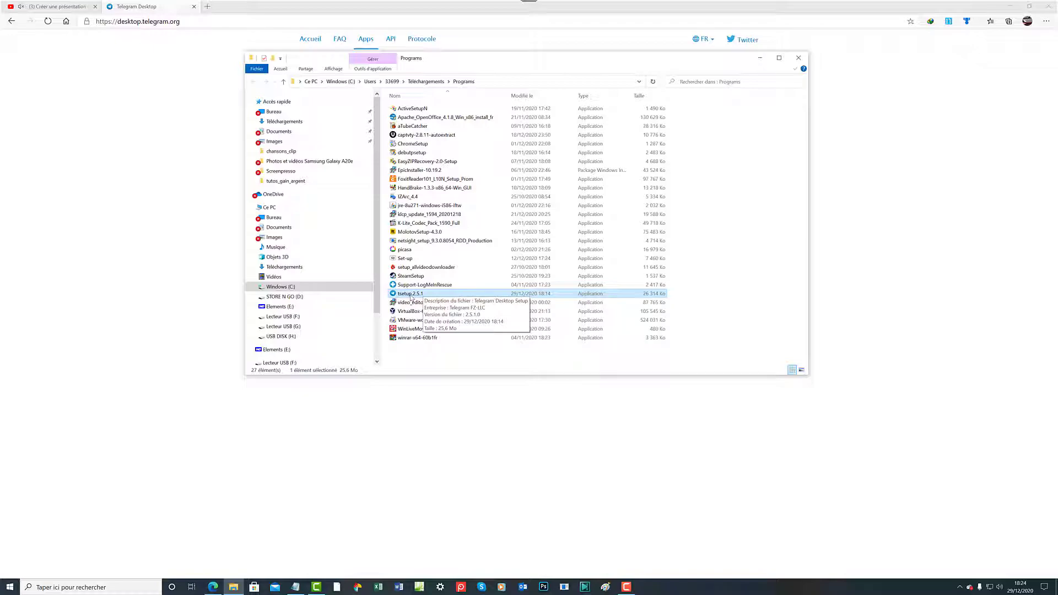
left_click(411, 295)
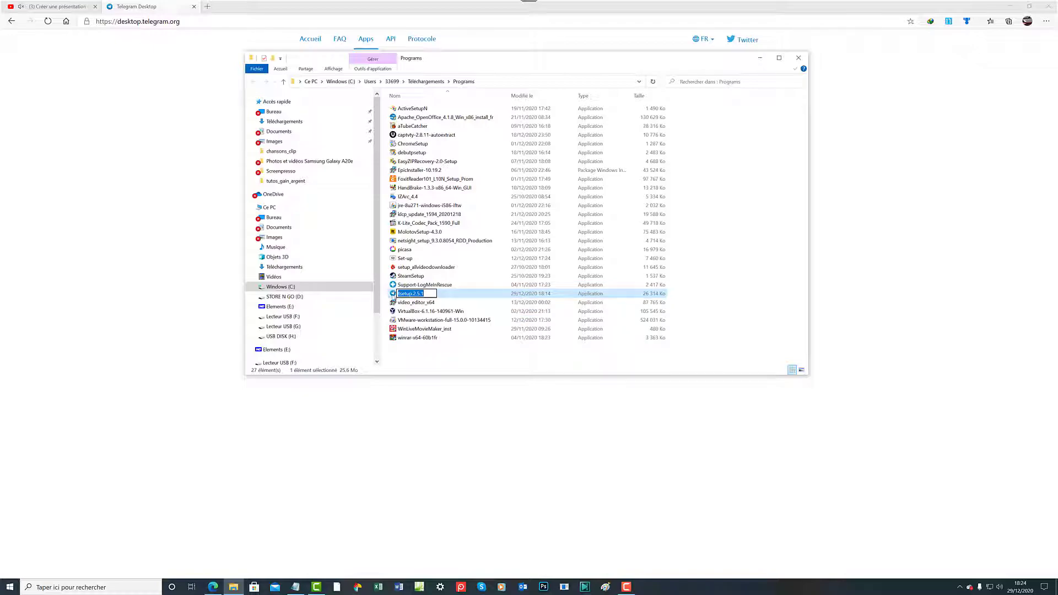
left_click(393, 298)
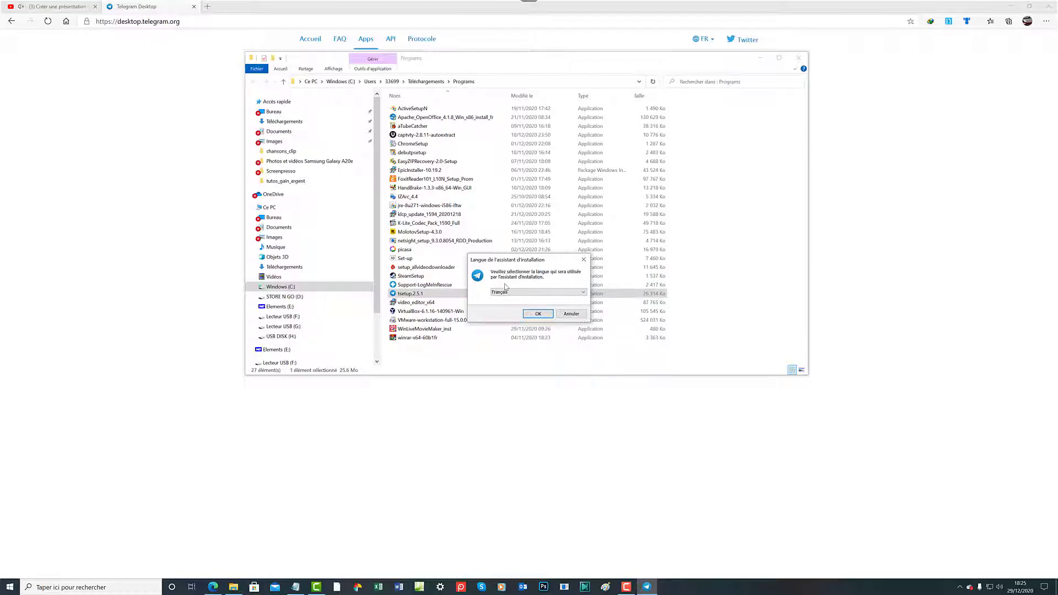
left_click(585, 295)
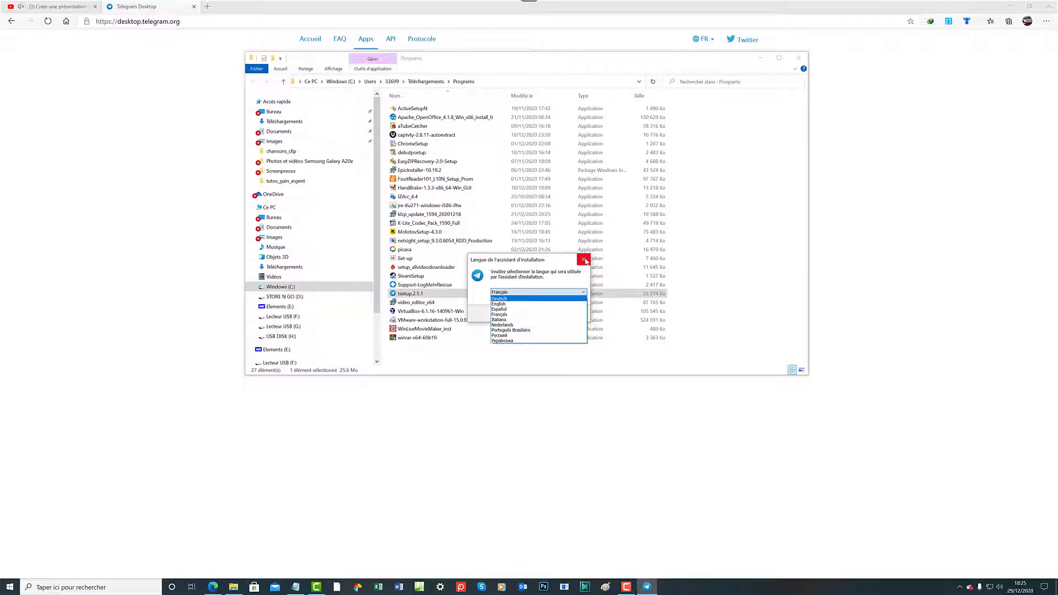
left_click(519, 293)
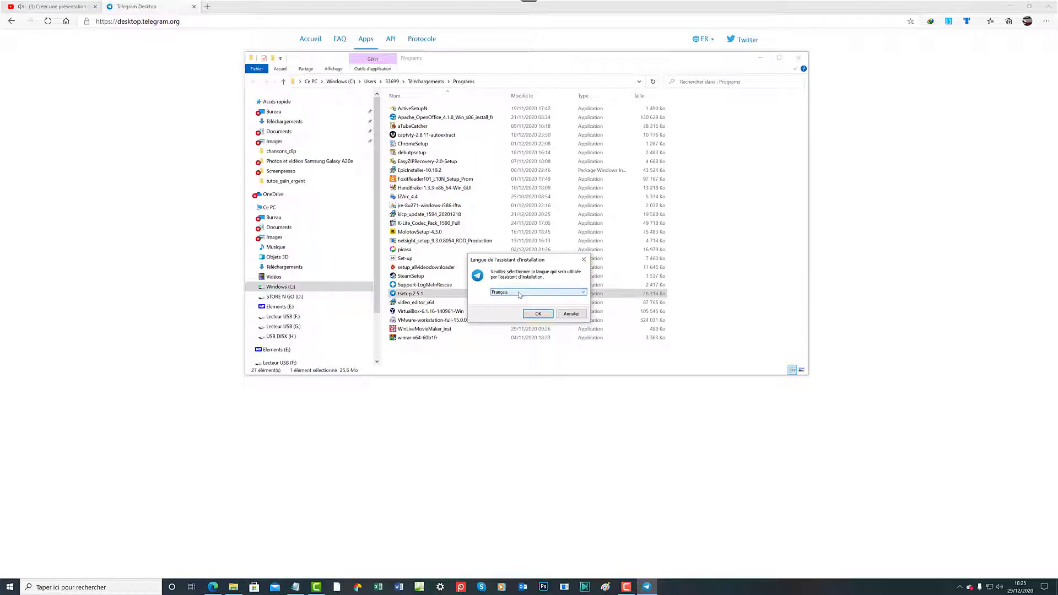
left_click(539, 314)
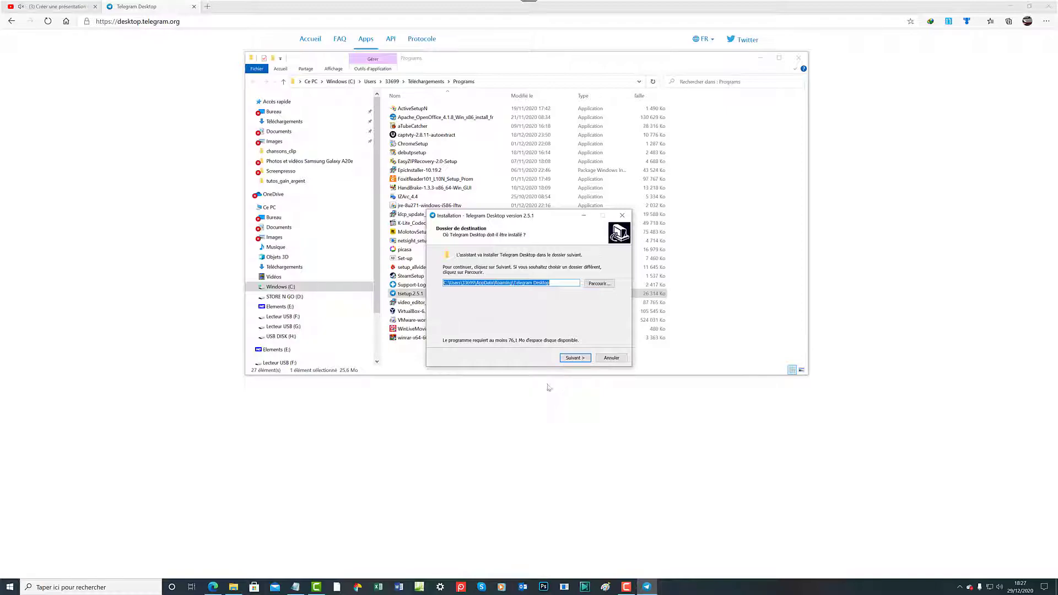
Accept the default destination folder and the Telegram Desktop Start menu folder, keeping the desktop icon option.
left_click_drag(563, 286, 408, 276)
left_click(569, 361)
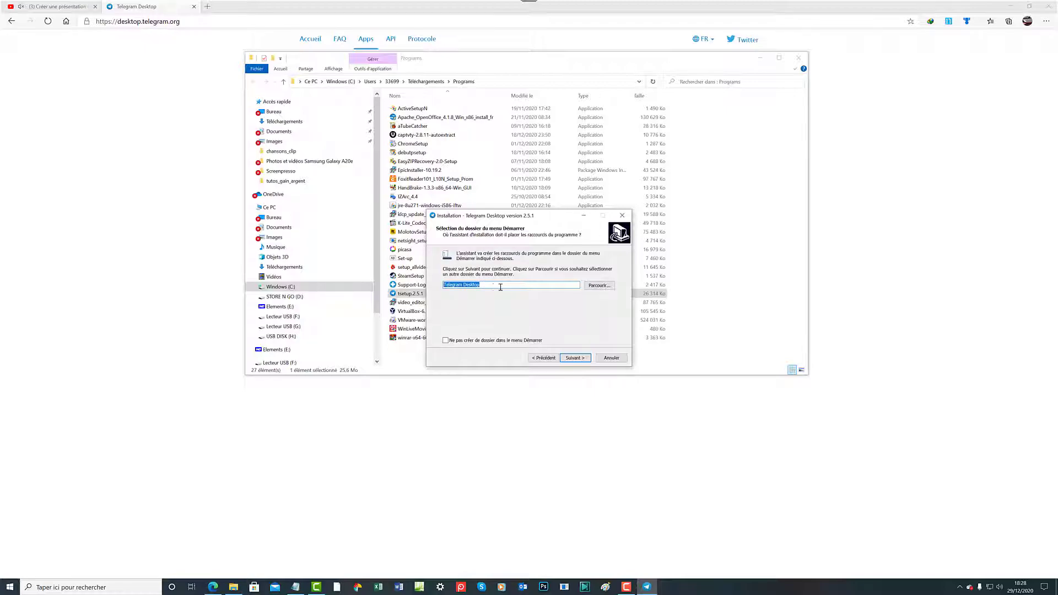
left_click(572, 358)
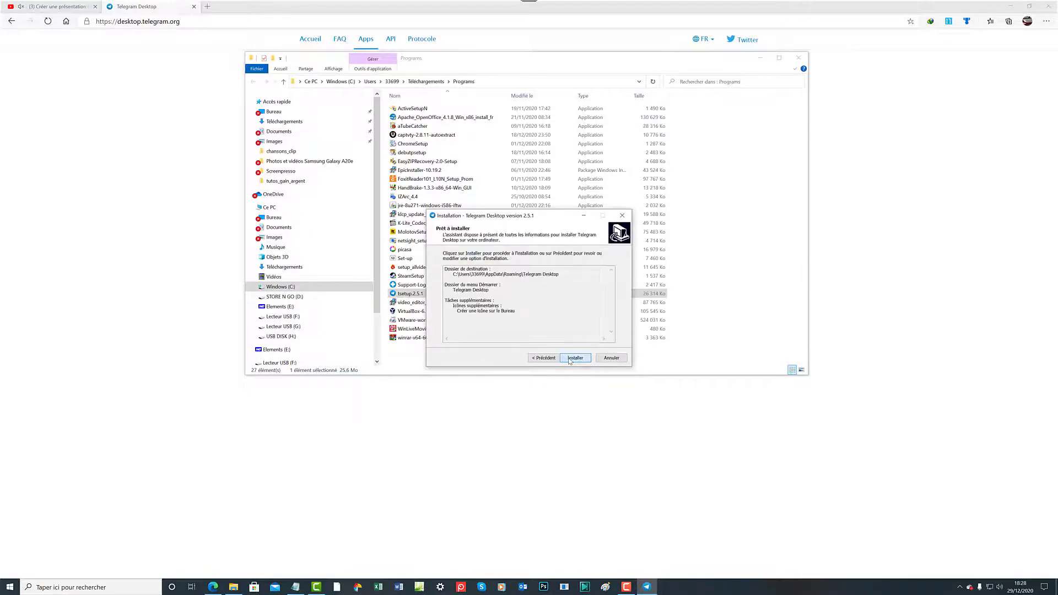
Go back through the setup wizard to review the Start menu folder and desktop icon options, returning to the installation summary.
left_click(536, 359)
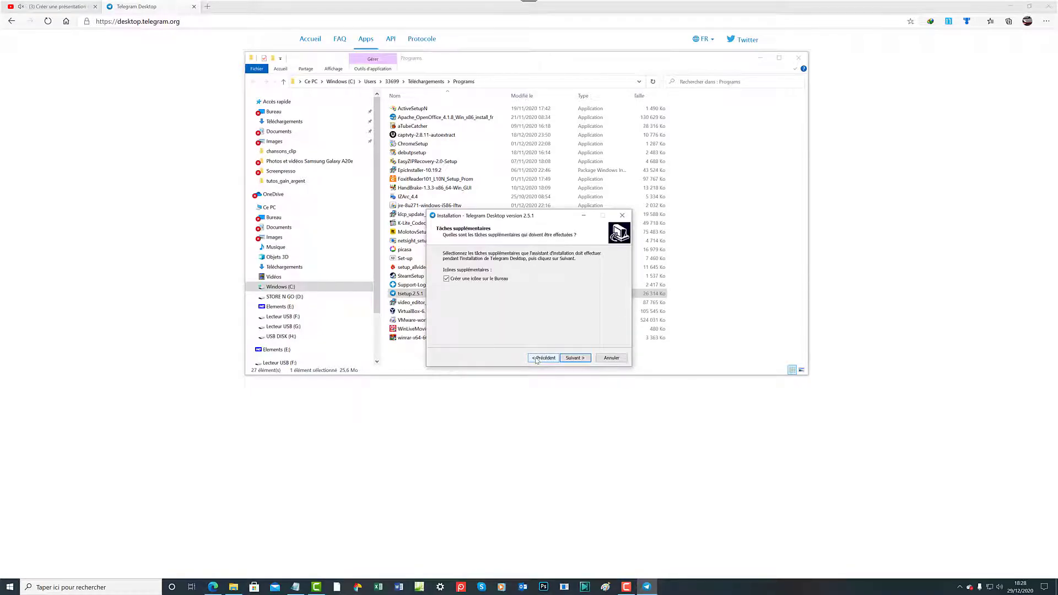
left_click(536, 359)
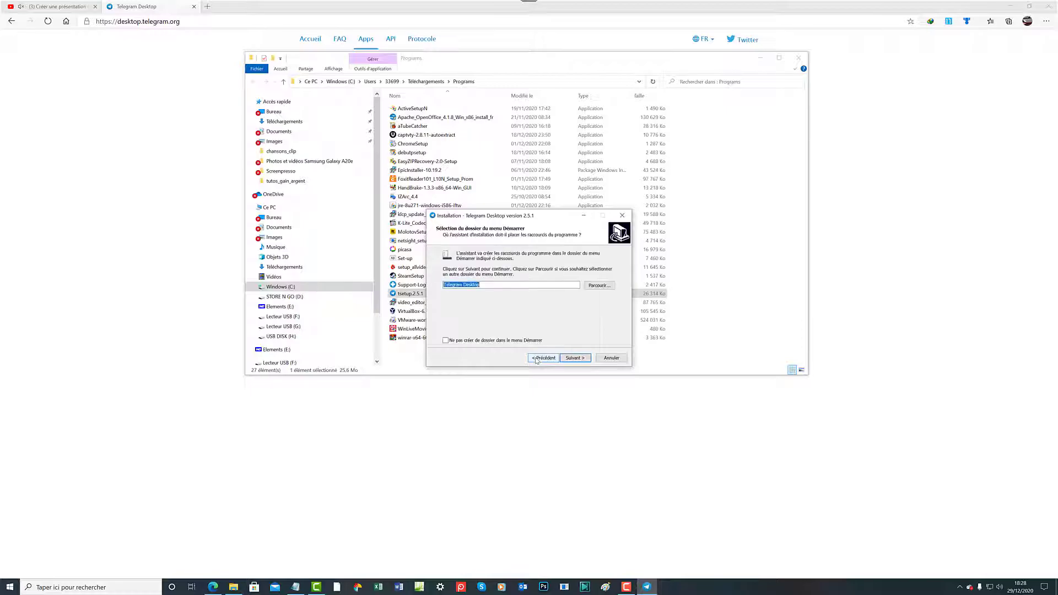
left_click(566, 360)
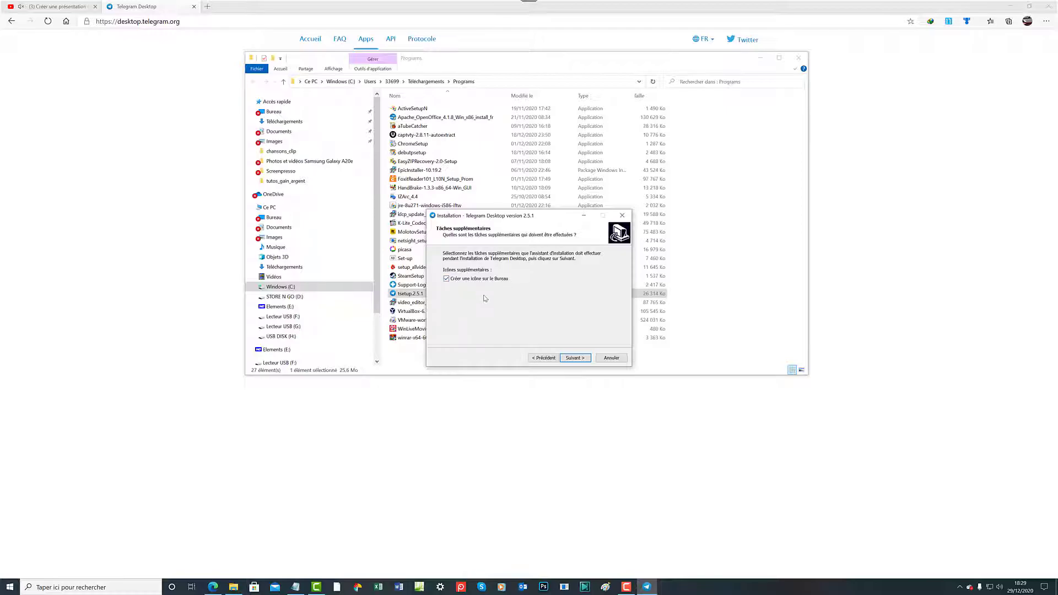
left_click(580, 361)
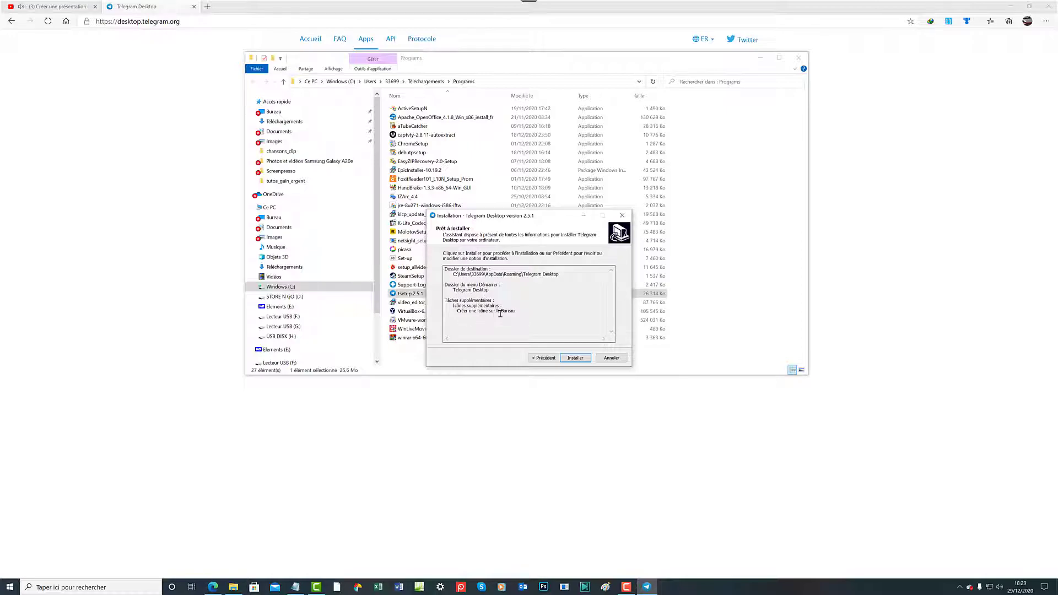
Install Telegram Desktop and finish the wizard with the option to run Telegram turned off.
left_click(573, 358)
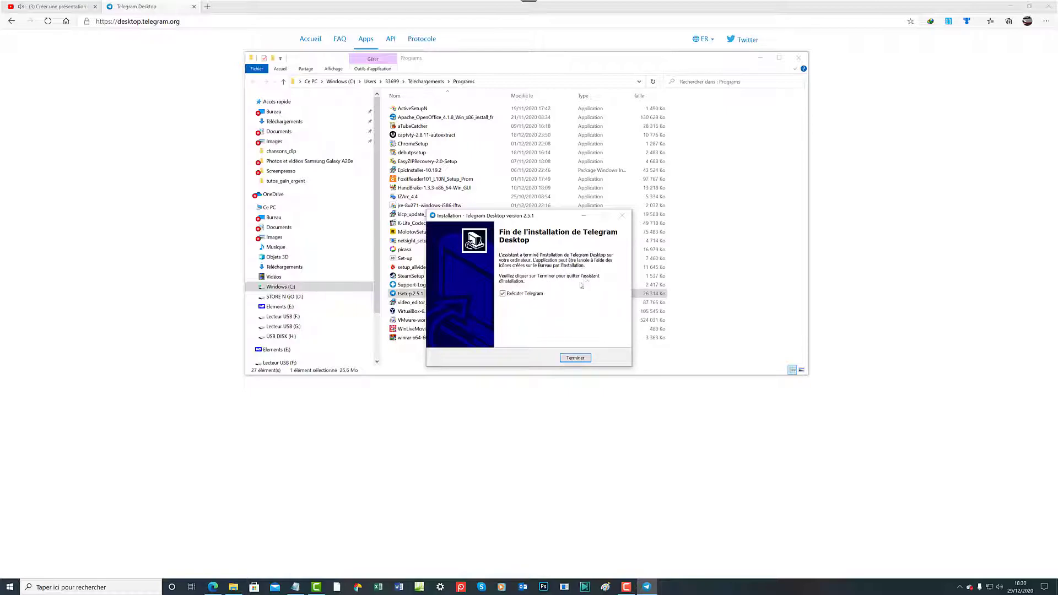
left_click(503, 294)
left_click(503, 294)
left_click(503, 294)
left_click(577, 359)
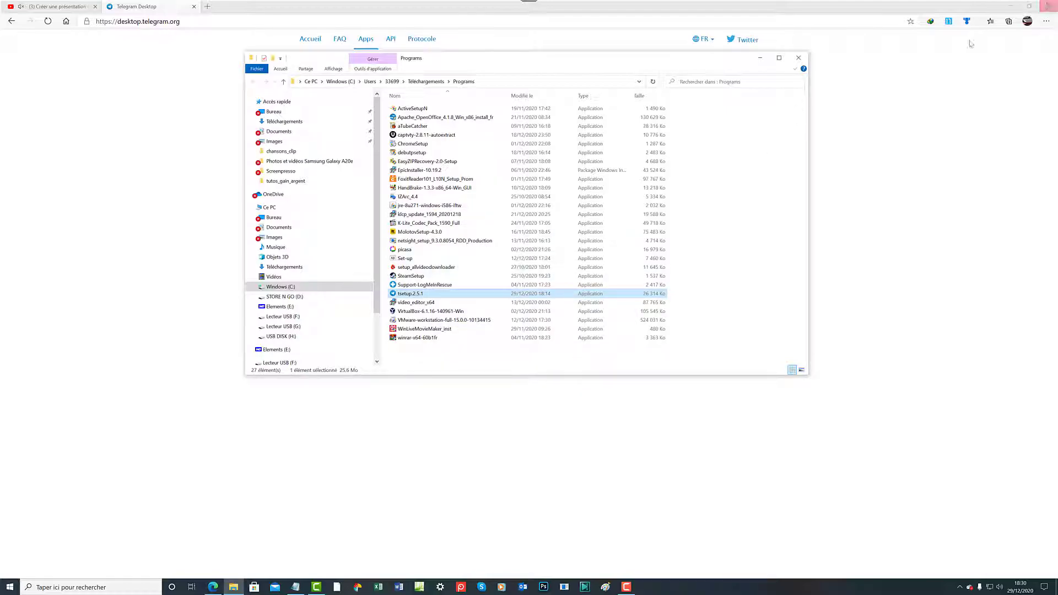
Minimize the Programs folder and the browser, and launch Telegram from its desktop shortcut.
left_click(760, 58)
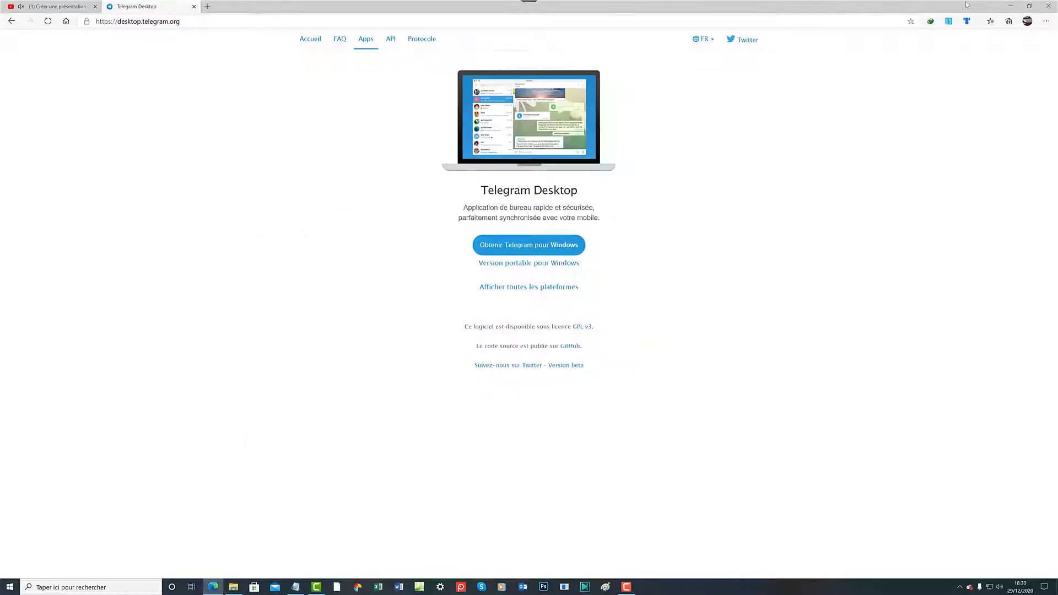
left_click(1011, 6)
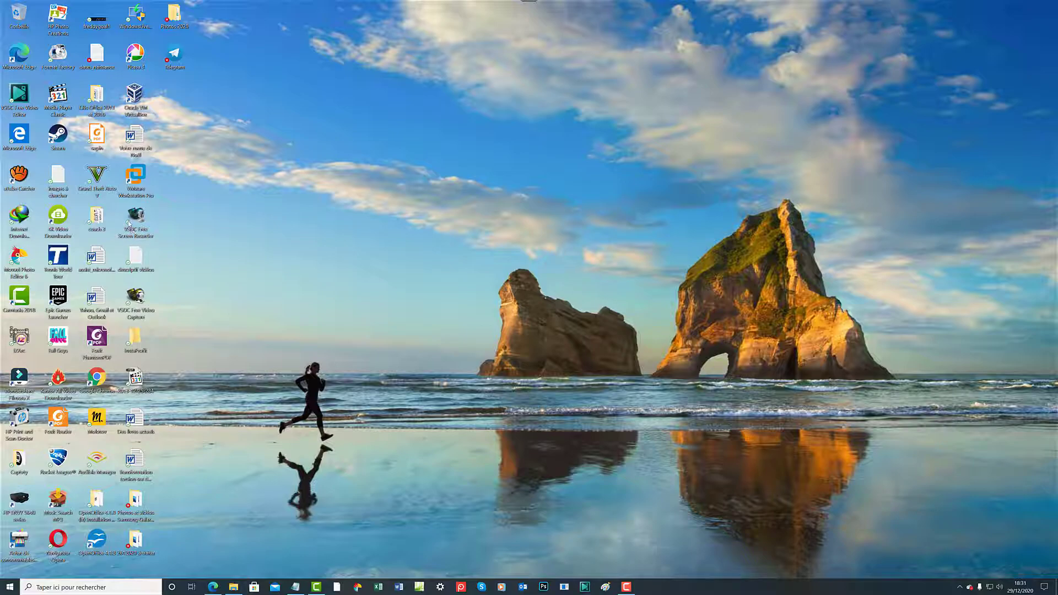
double_click(175, 54)
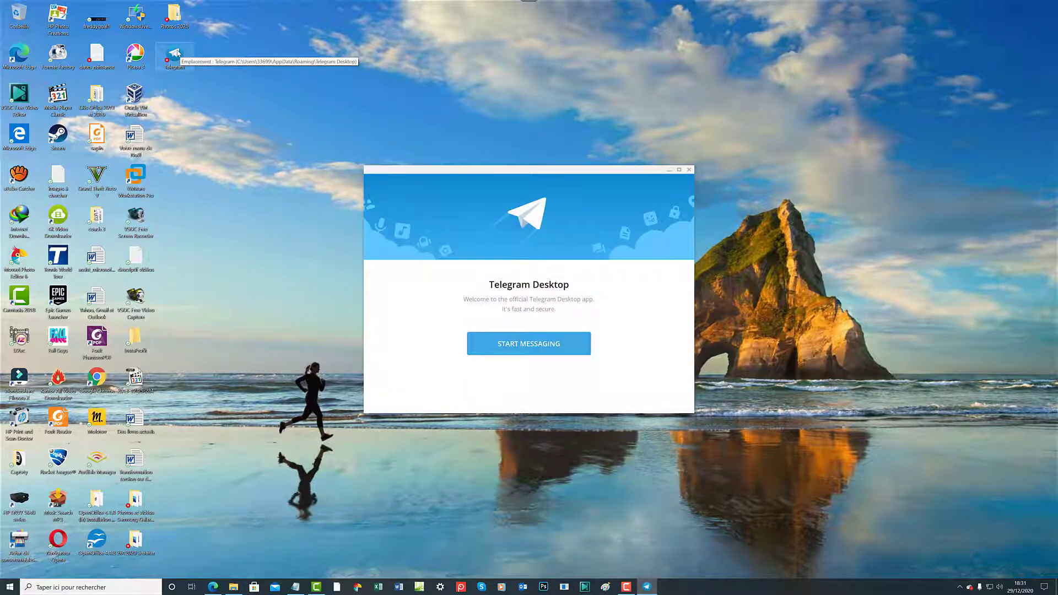